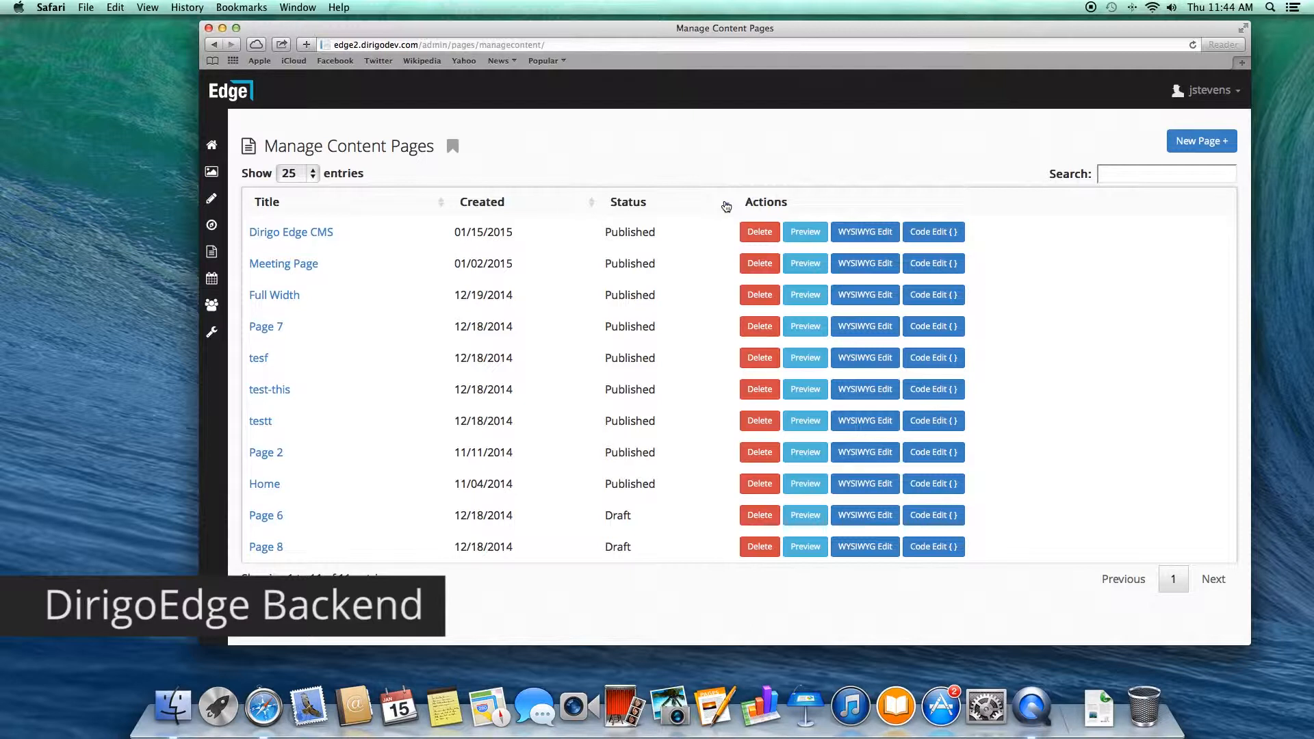
Filter the content pages by "Diri", open Dirigo Edge CMS in the code editor and select all its HTML
{"action": "left_click", "coordinate": [1164, 173]}
{"action": "type", "text": "Diri"}
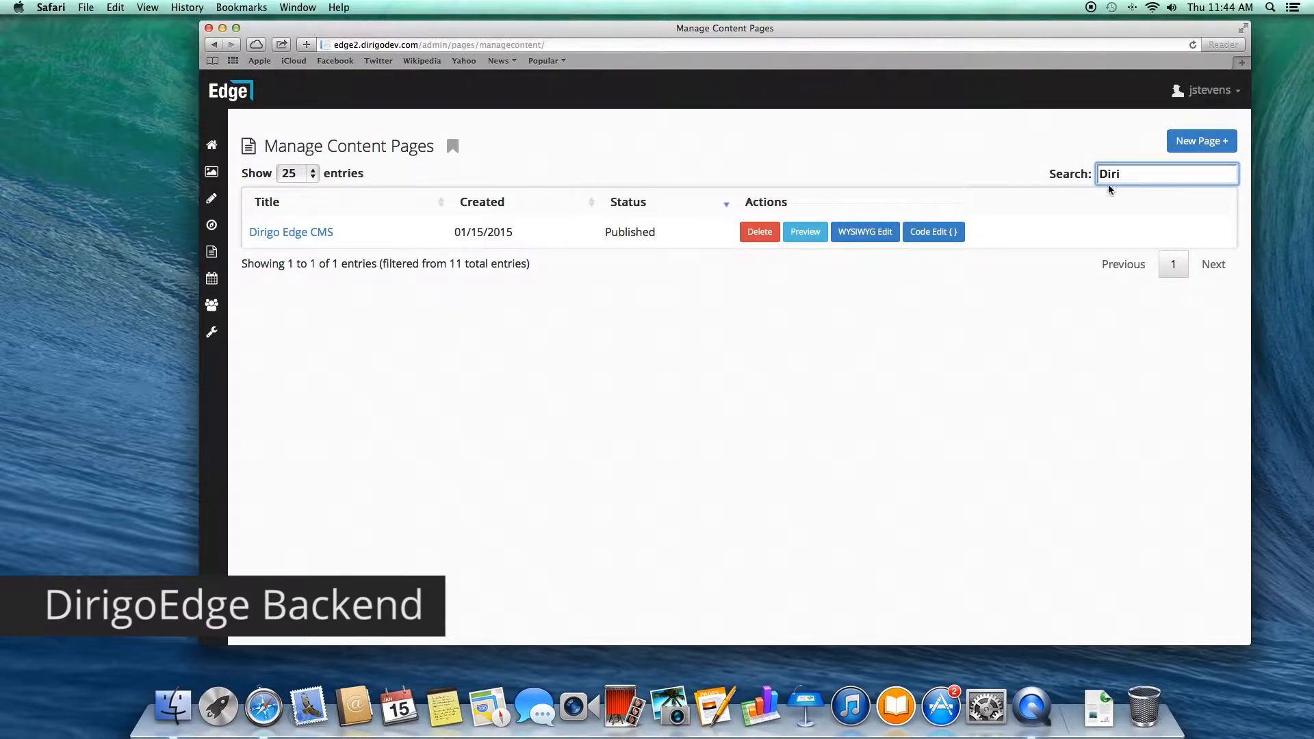
{"action": "left_click", "coordinate": [315, 233]}
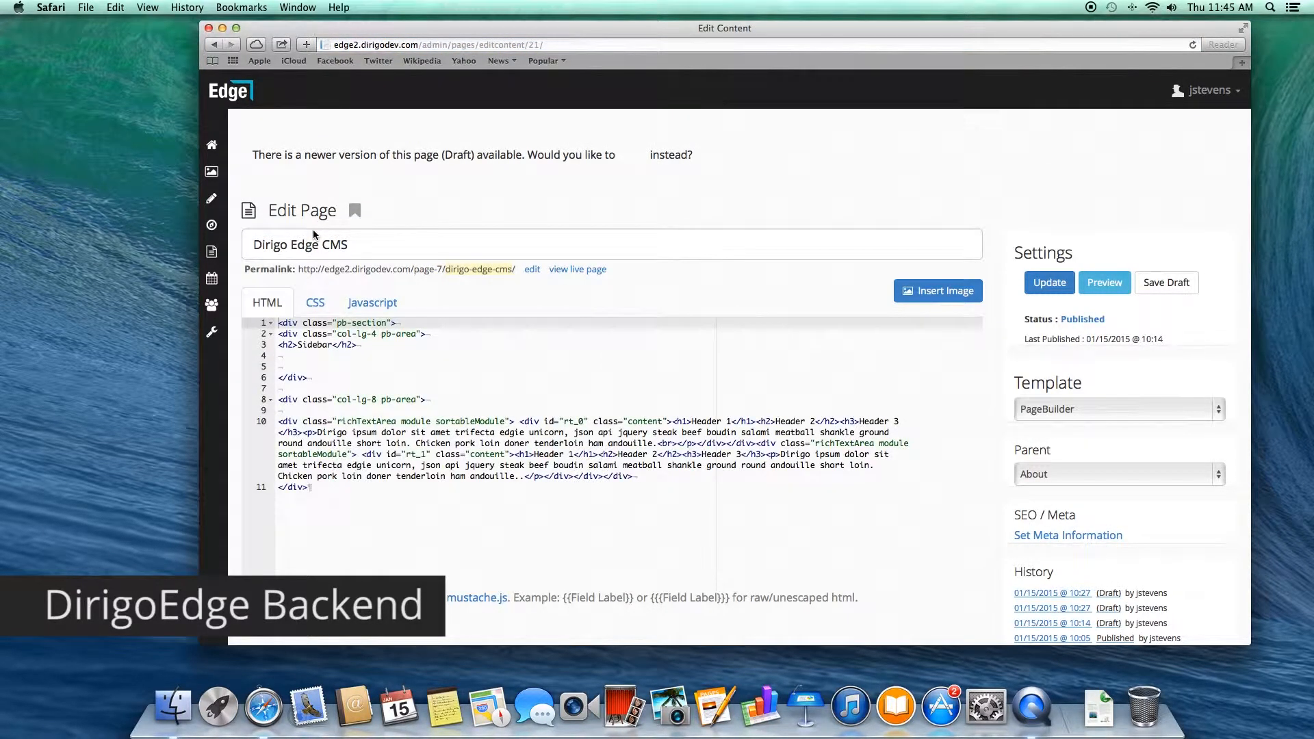
{"action": "left_click_drag", "start_coordinate": [312, 488], "coordinate": [260, 322]}
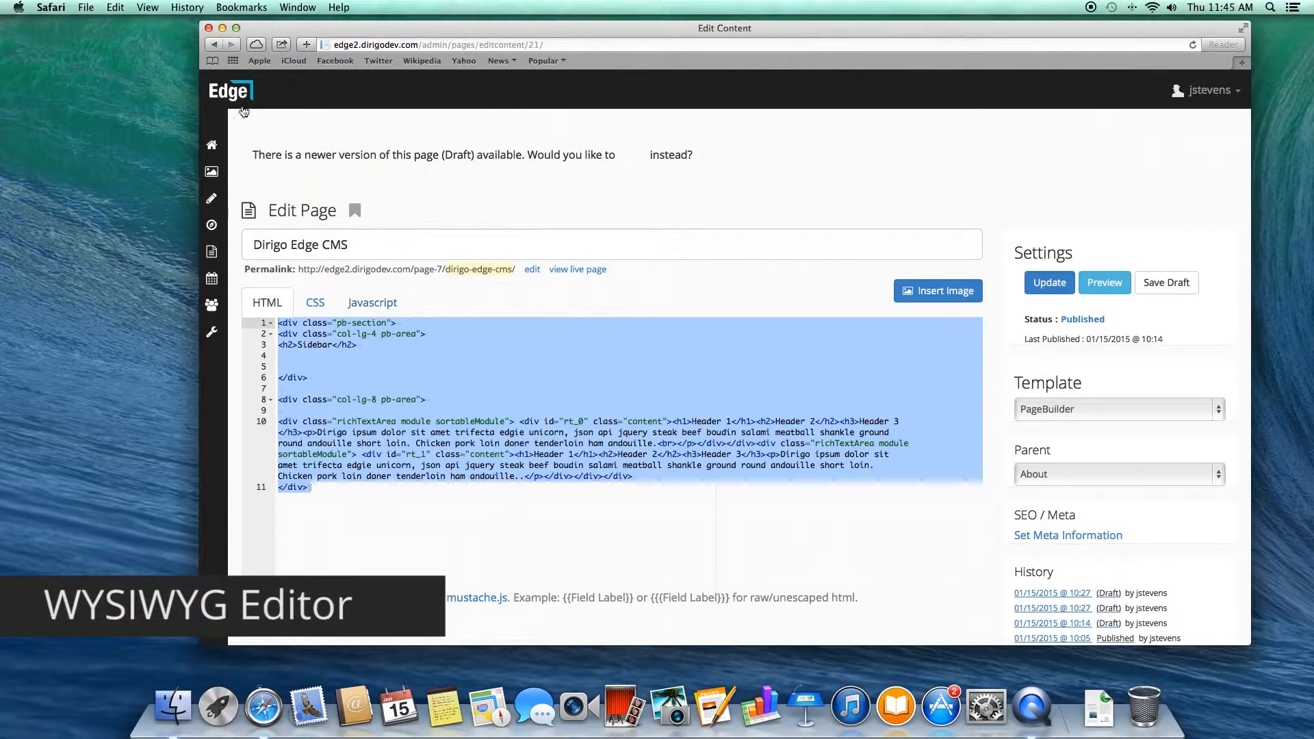
Return to the content page list, open Dirigo Edge CMS in the WYSIWYG editor and select its content
{"action": "left_click", "coordinate": [218, 45]}
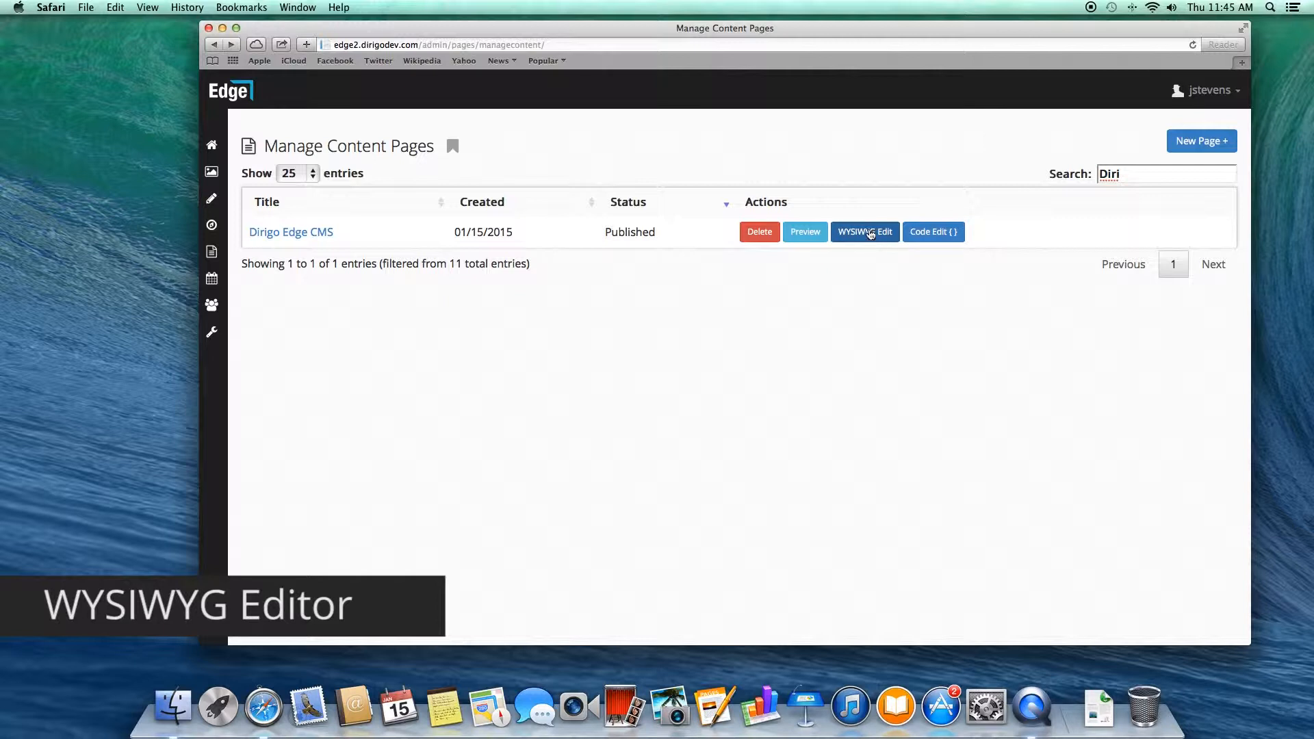
{"action": "left_click", "coordinate": [866, 234]}
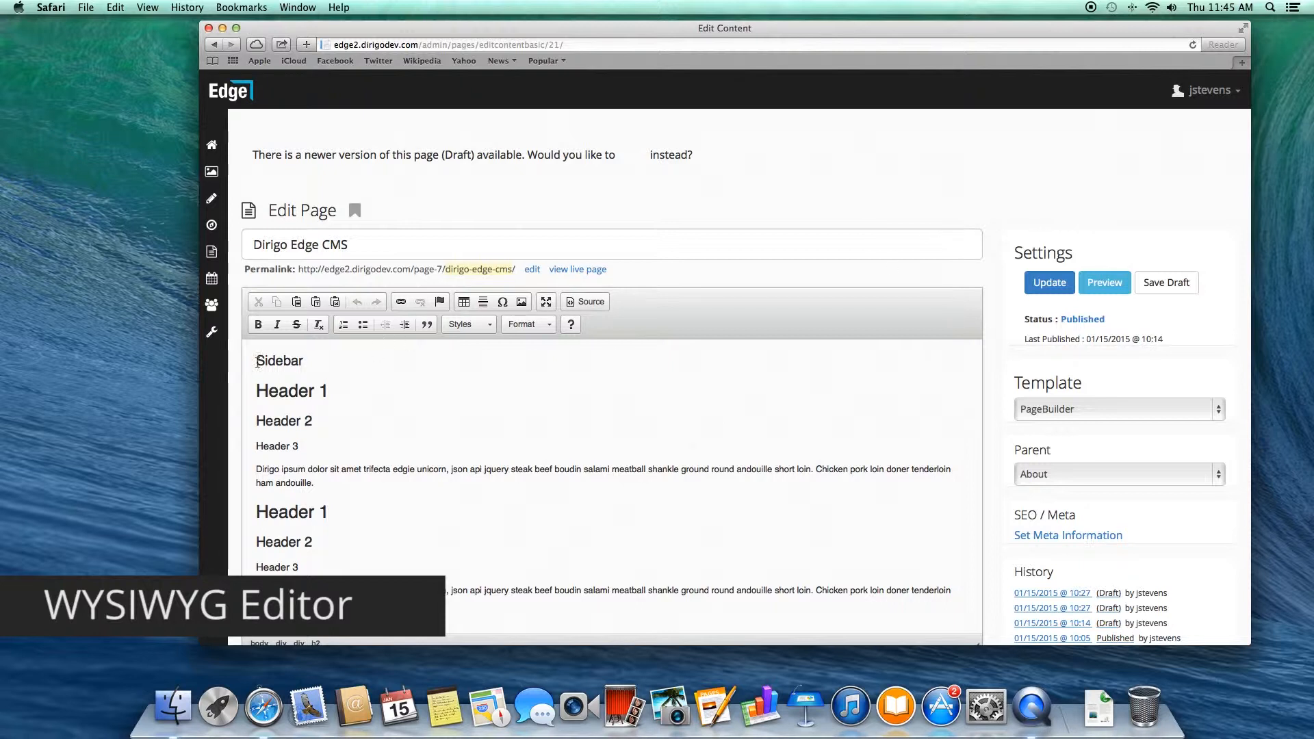
{"action": "left_click_drag", "start_coordinate": [255, 363], "coordinate": [349, 597]}
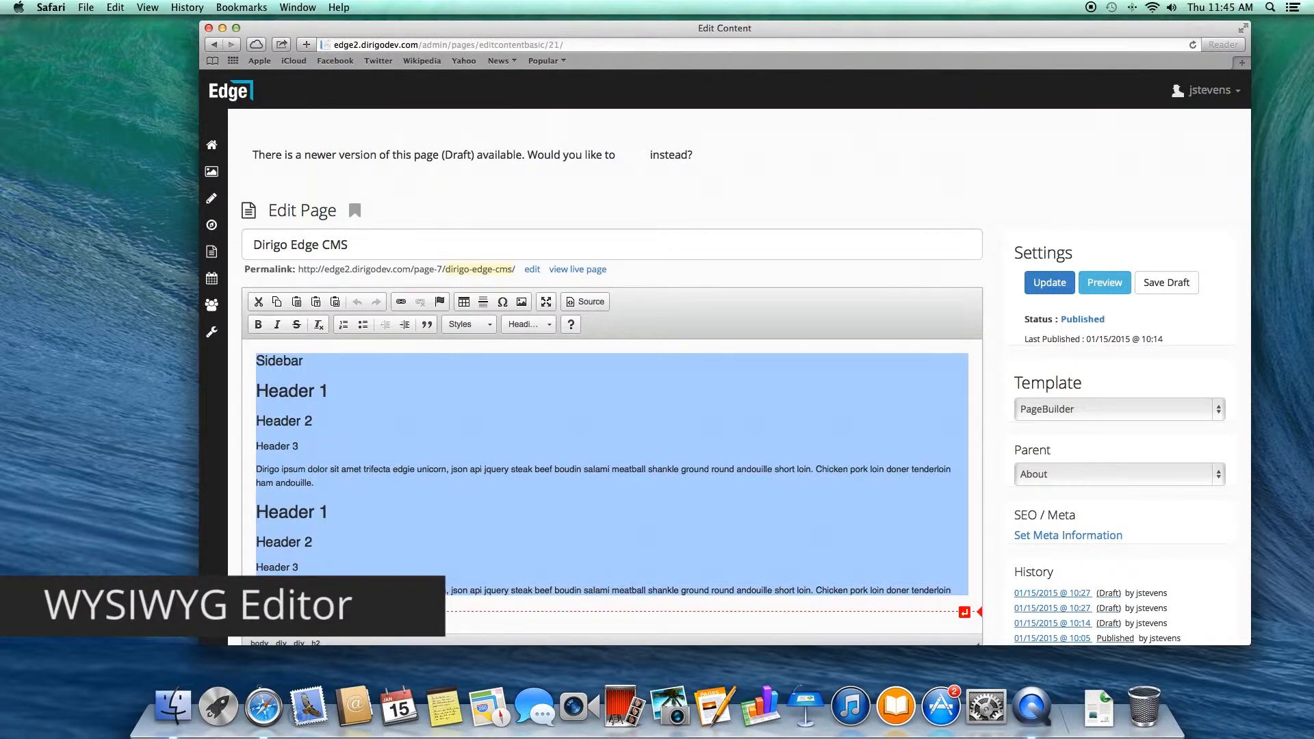
Append "World's best page!!!" to the first body paragraph and delete that text again
{"action": "left_click", "coordinate": [355, 573]}
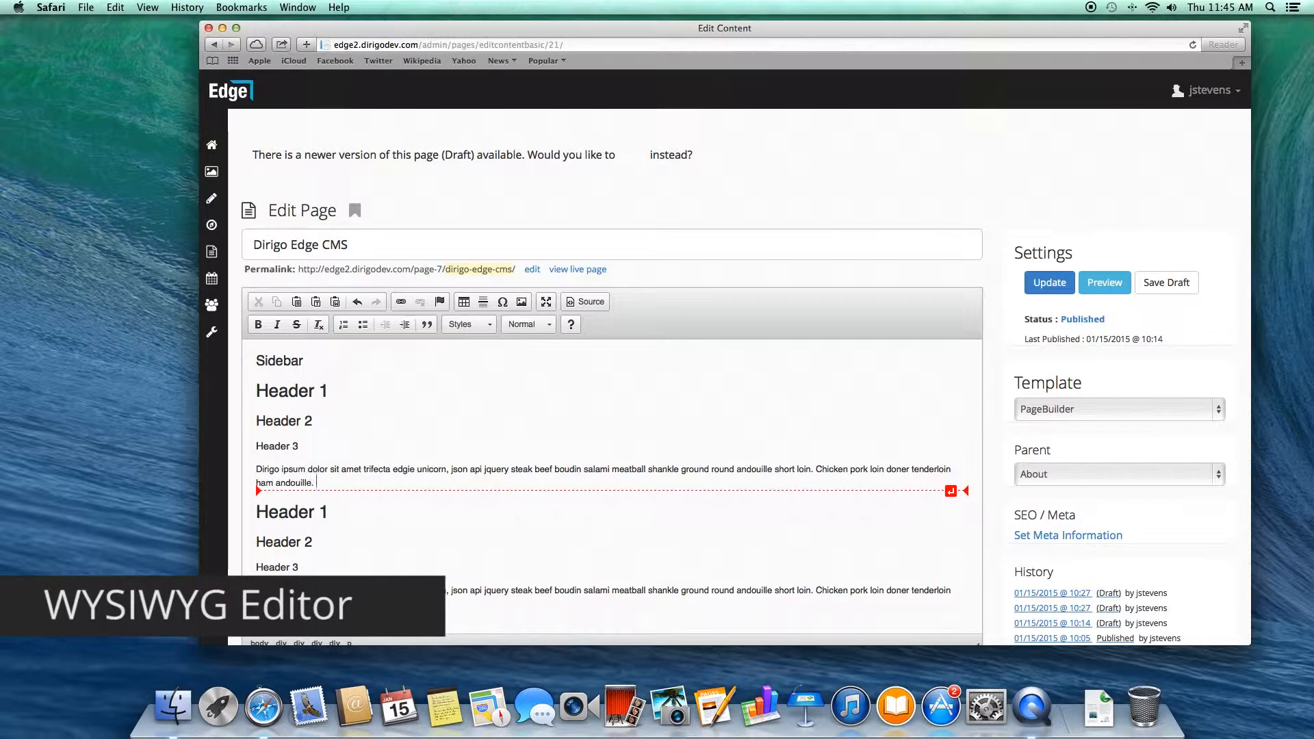
{"action": "type", "text": "World's best page!!!"}
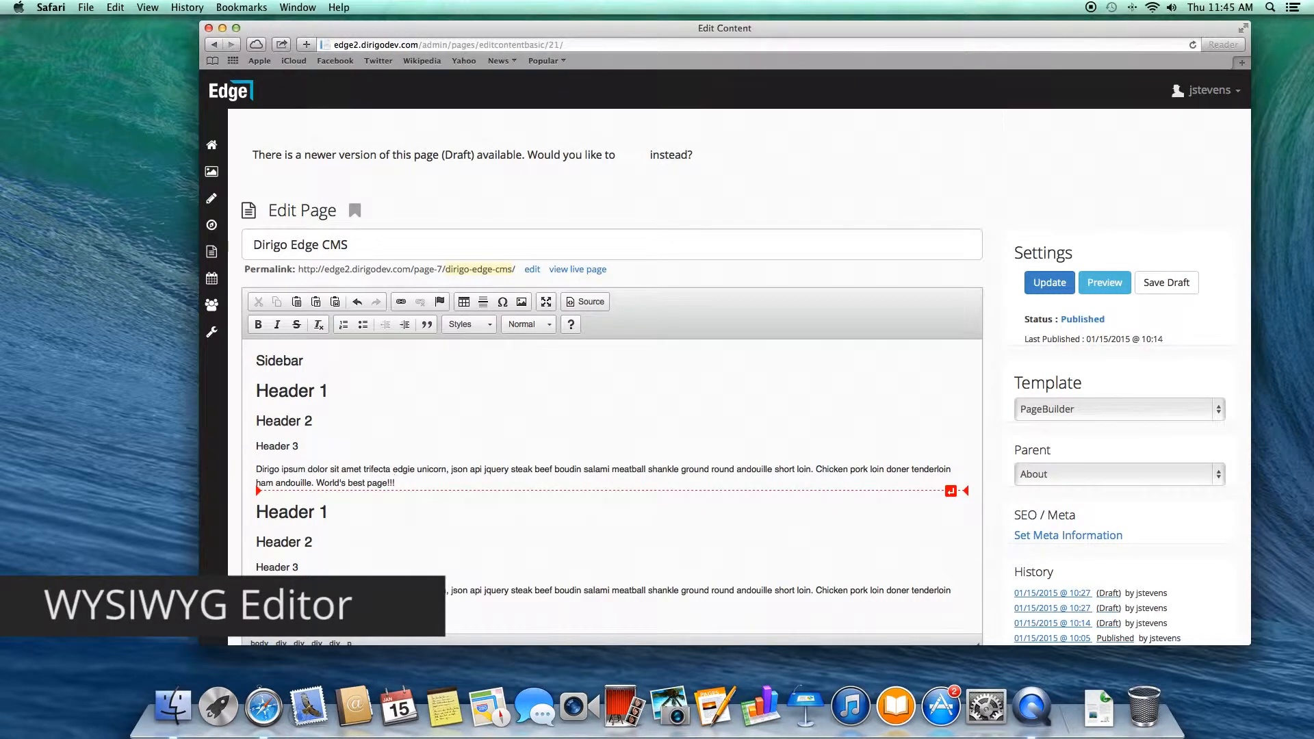
{"action": "key", "text": "BackSpace"}
{"action": "key", "text": "BackSpace"}
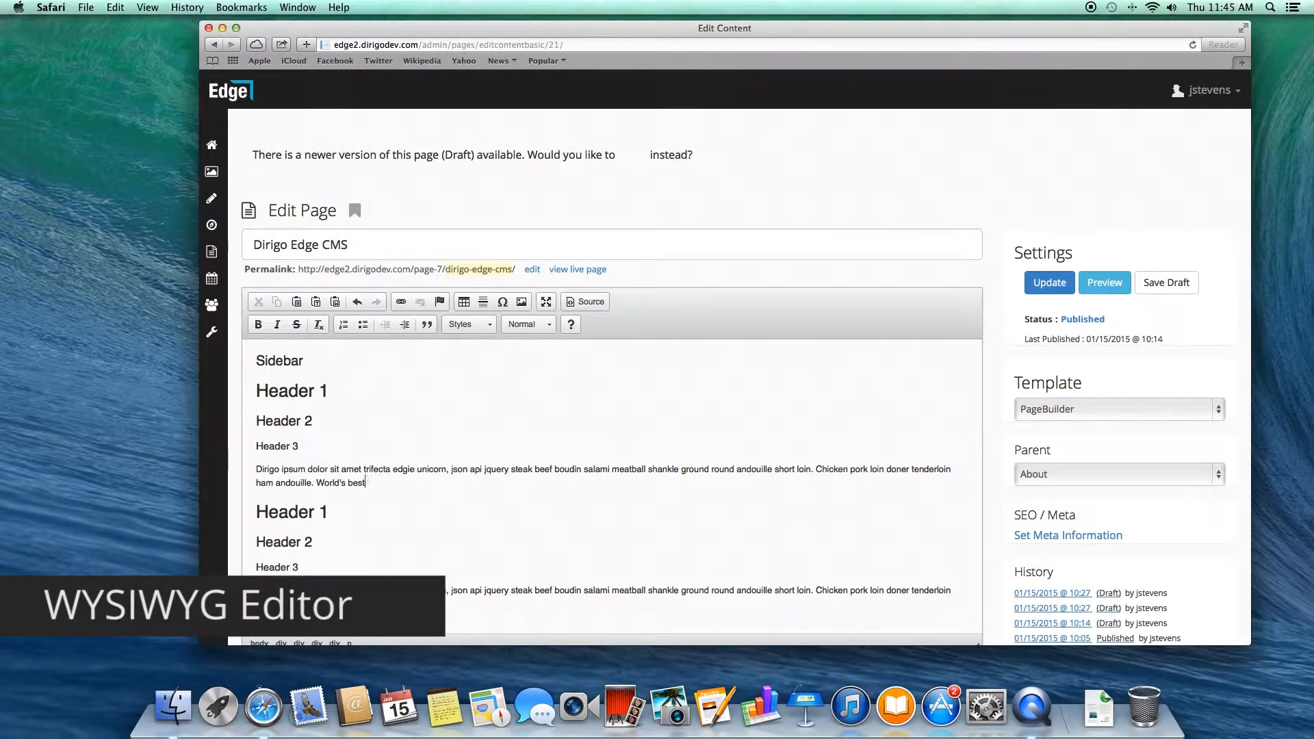
{"action": "key", "text": "BackSpace"}
{"action": "key", "text": "BackSpace"}
{"action": "key", "text": "BackSpace"}
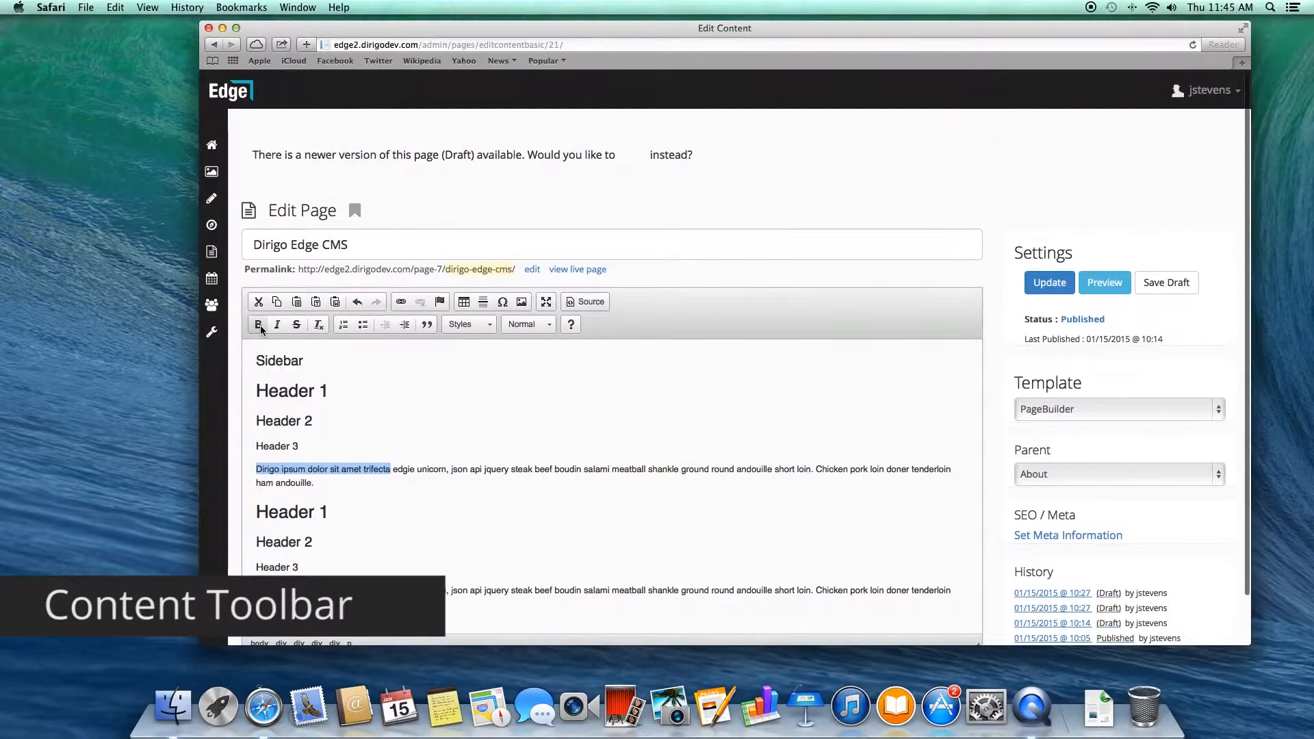
Toggle bold and italic on and off for "Dirigo ipsum dolor sit amet trifecta" in the first paragraph
{"action": "left_click", "coordinate": [259, 326]}
{"action": "left_click", "coordinate": [261, 330]}
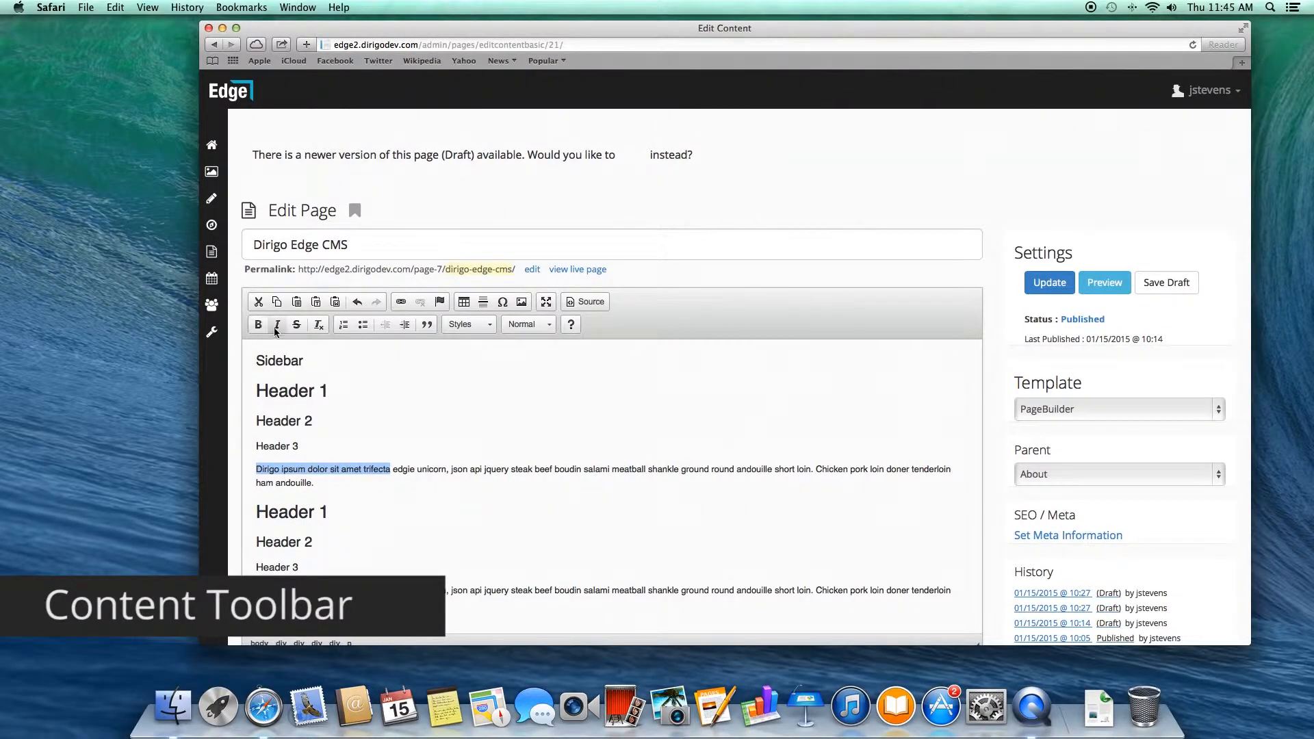
{"action": "left_click", "coordinate": [276, 328]}
{"action": "left_click", "coordinate": [277, 330]}
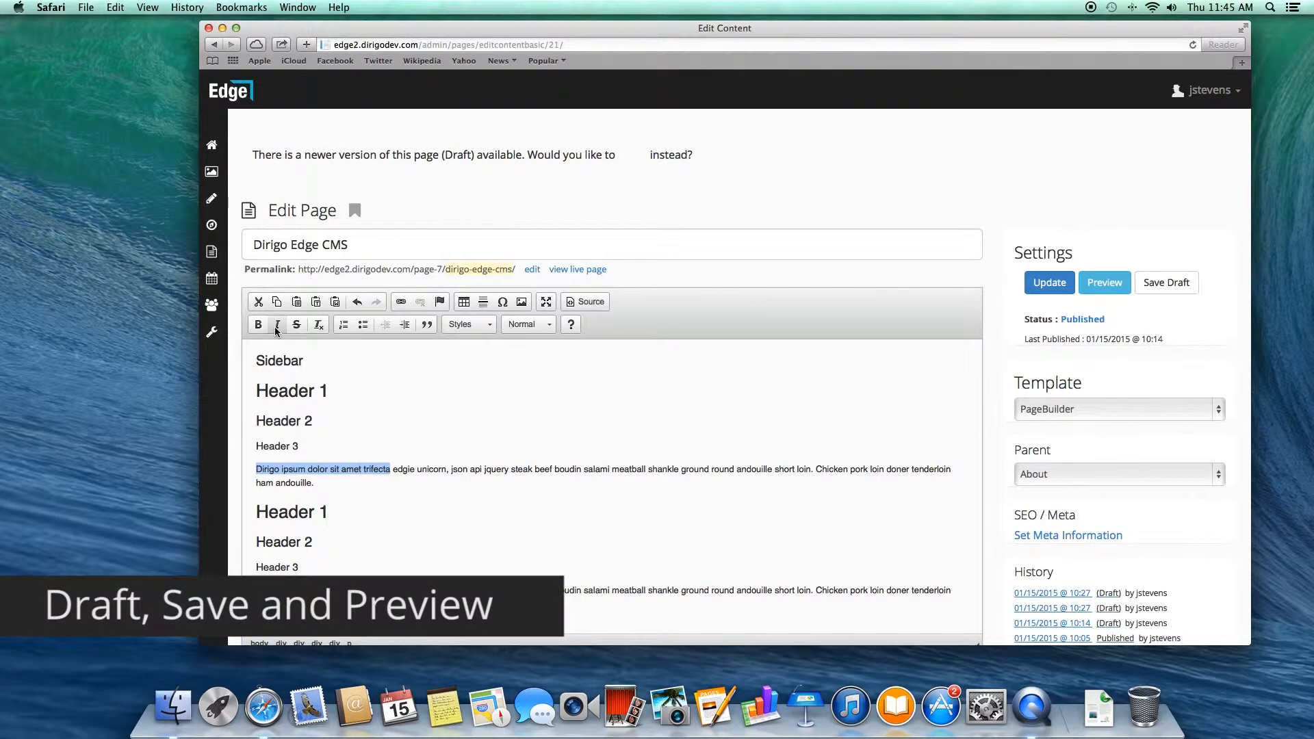
Save the page as a draft, highlight its status and open a preview of it
{"action": "left_click", "coordinate": [1176, 285]}
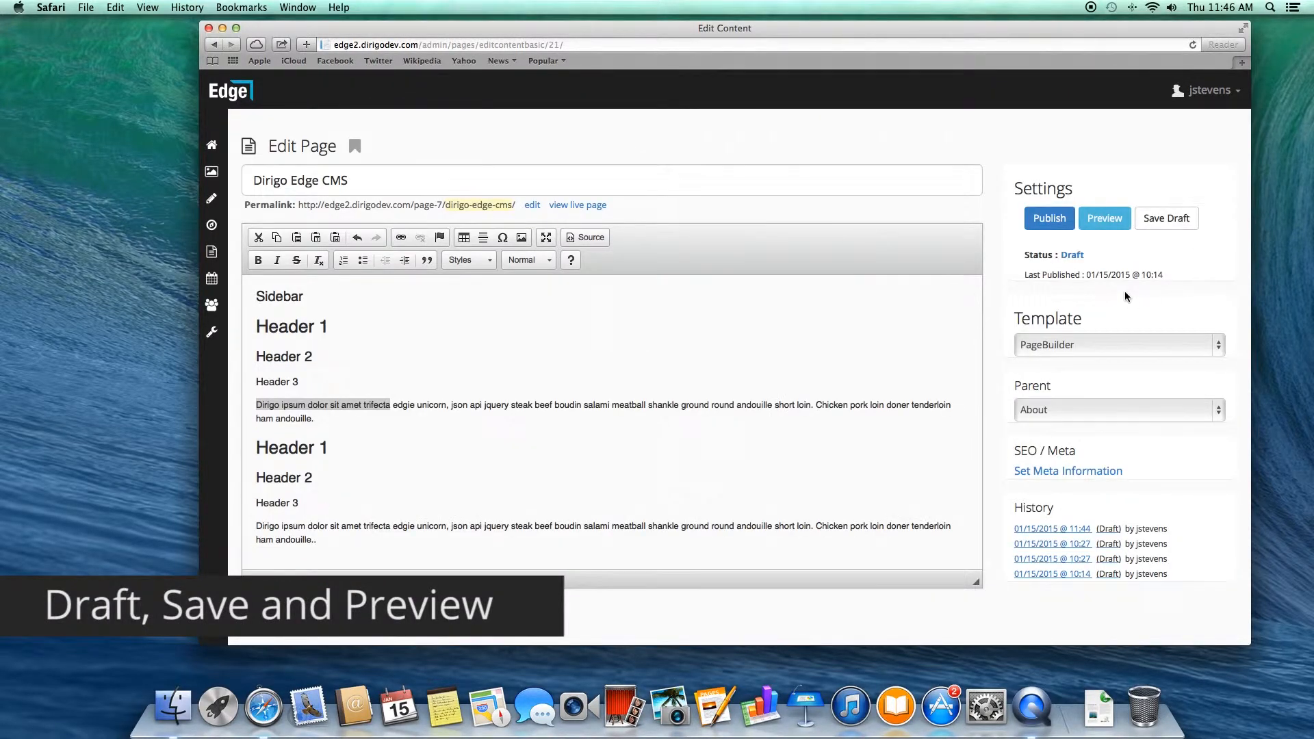
{"action": "left_click_drag", "start_coordinate": [1094, 256], "coordinate": [1025, 258]}
{"action": "left_click", "coordinate": [1107, 220]}
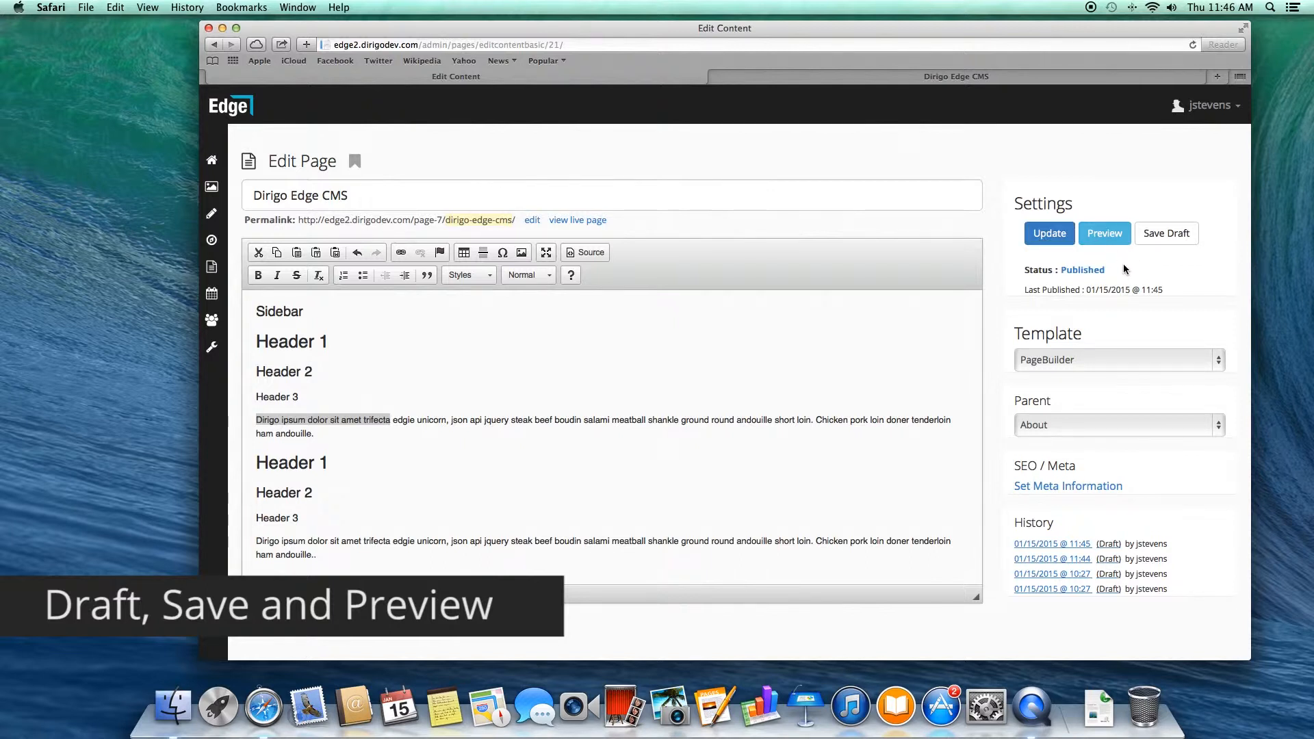
Highlight the page's publication status in the settings to examine it
{"action": "left_click_drag", "start_coordinate": [1025, 271], "coordinate": [1106, 272]}
{"action": "left_click", "coordinate": [1108, 272]}
{"action": "triple_click", "coordinate": [1106, 272]}
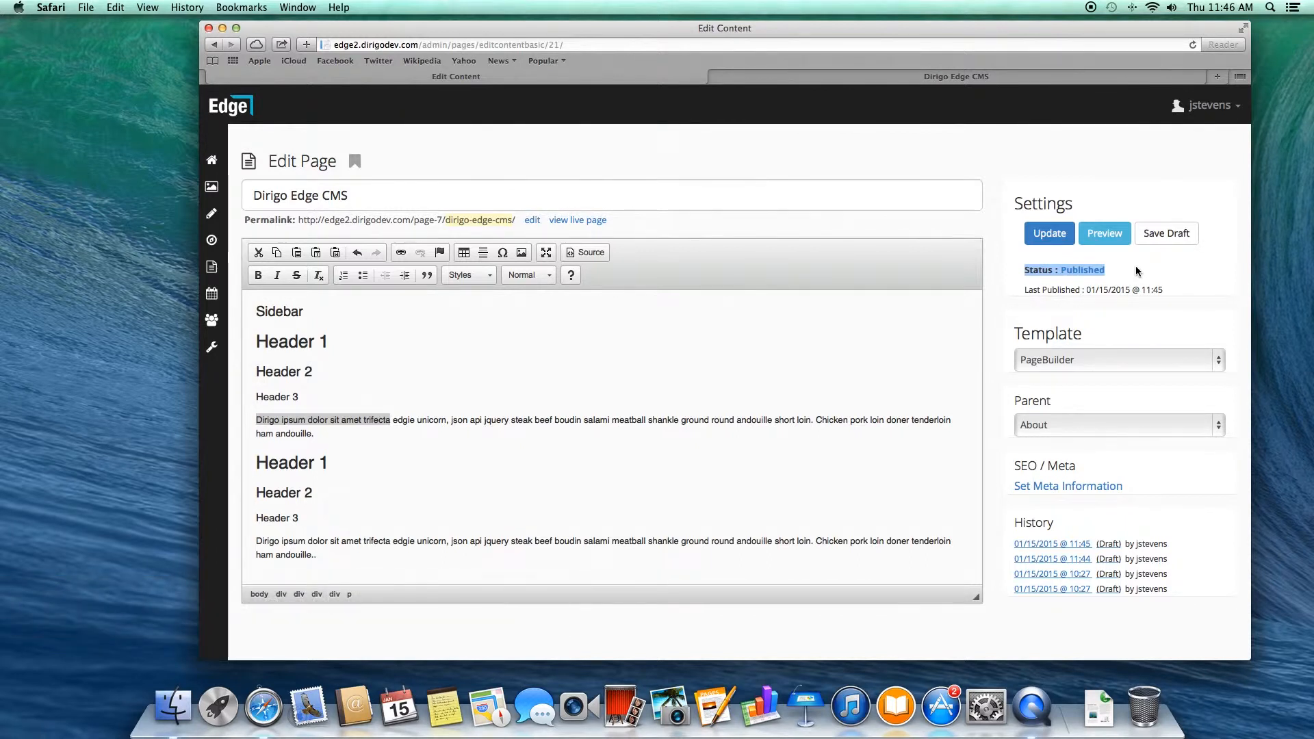
{"action": "left_click", "coordinate": [1123, 312]}
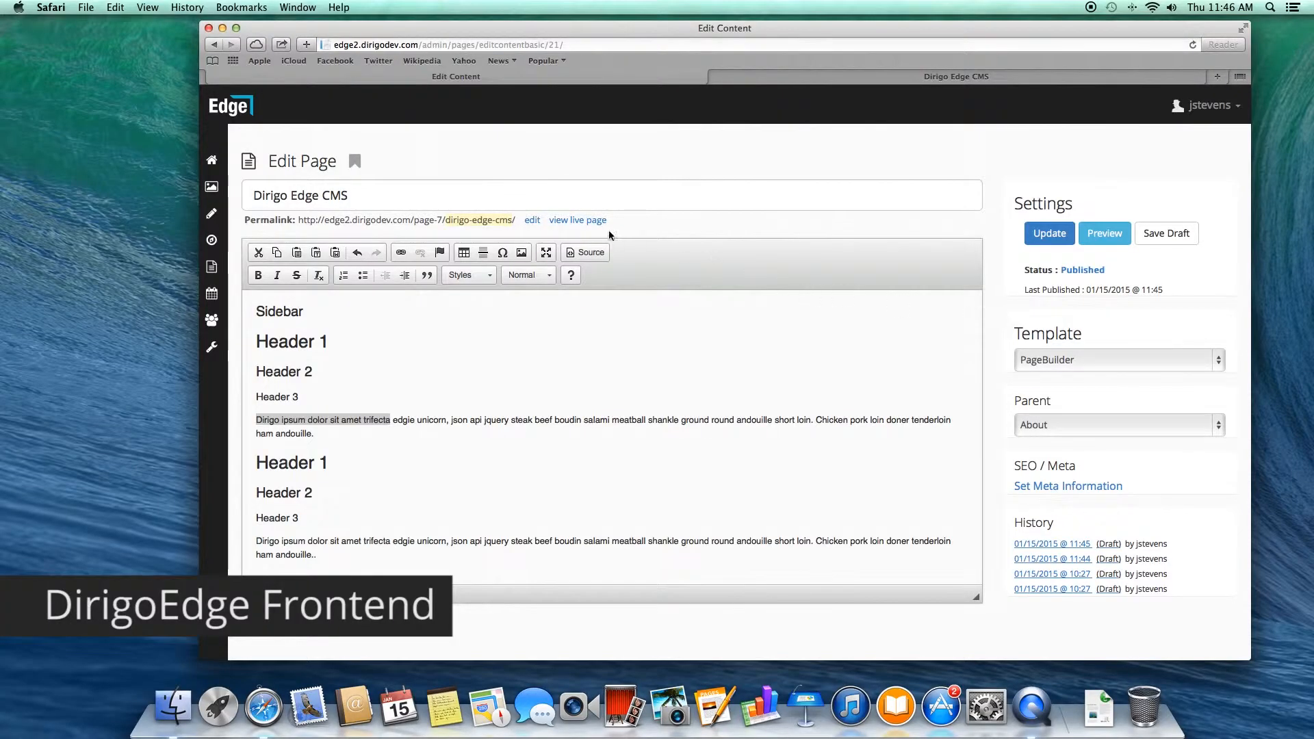
Open the live version of the page and switch on its front-end editing mode
{"action": "left_click", "coordinate": [593, 221]}
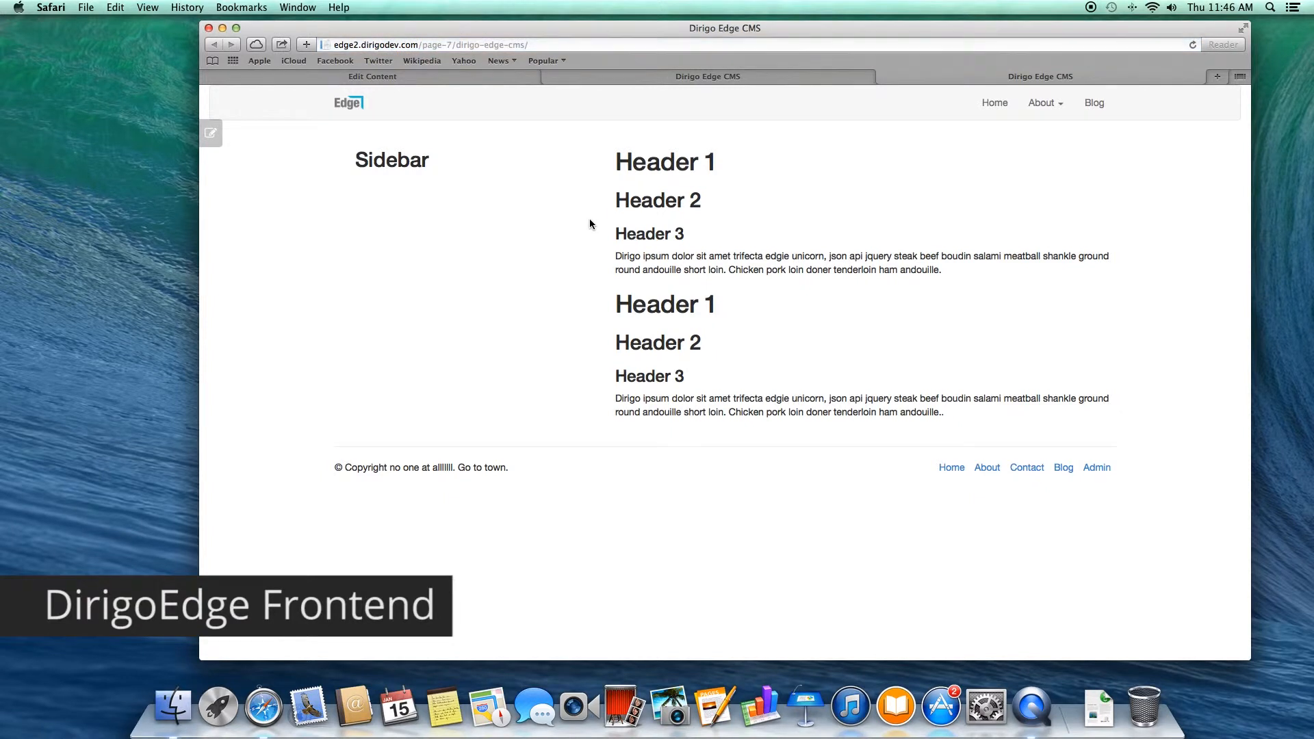
{"action": "left_click", "coordinate": [213, 141]}
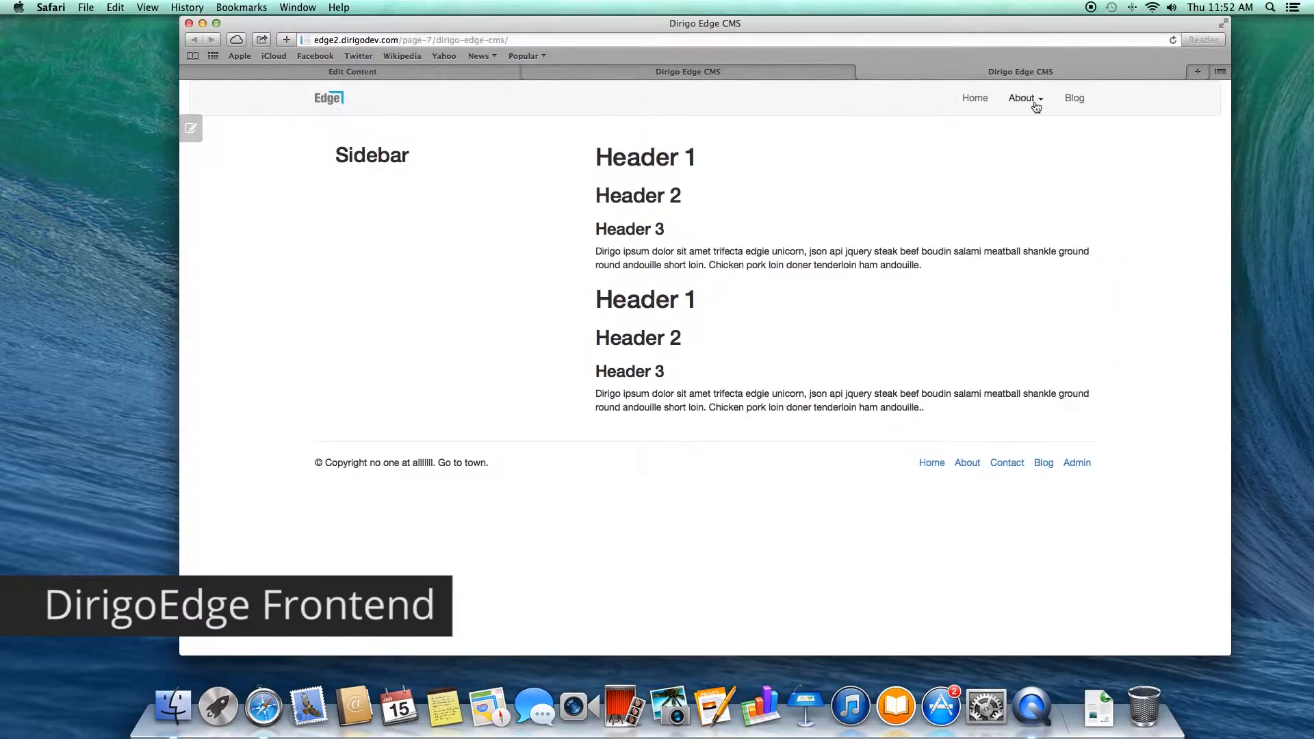
{"action": "left_click", "coordinate": [1036, 103]}
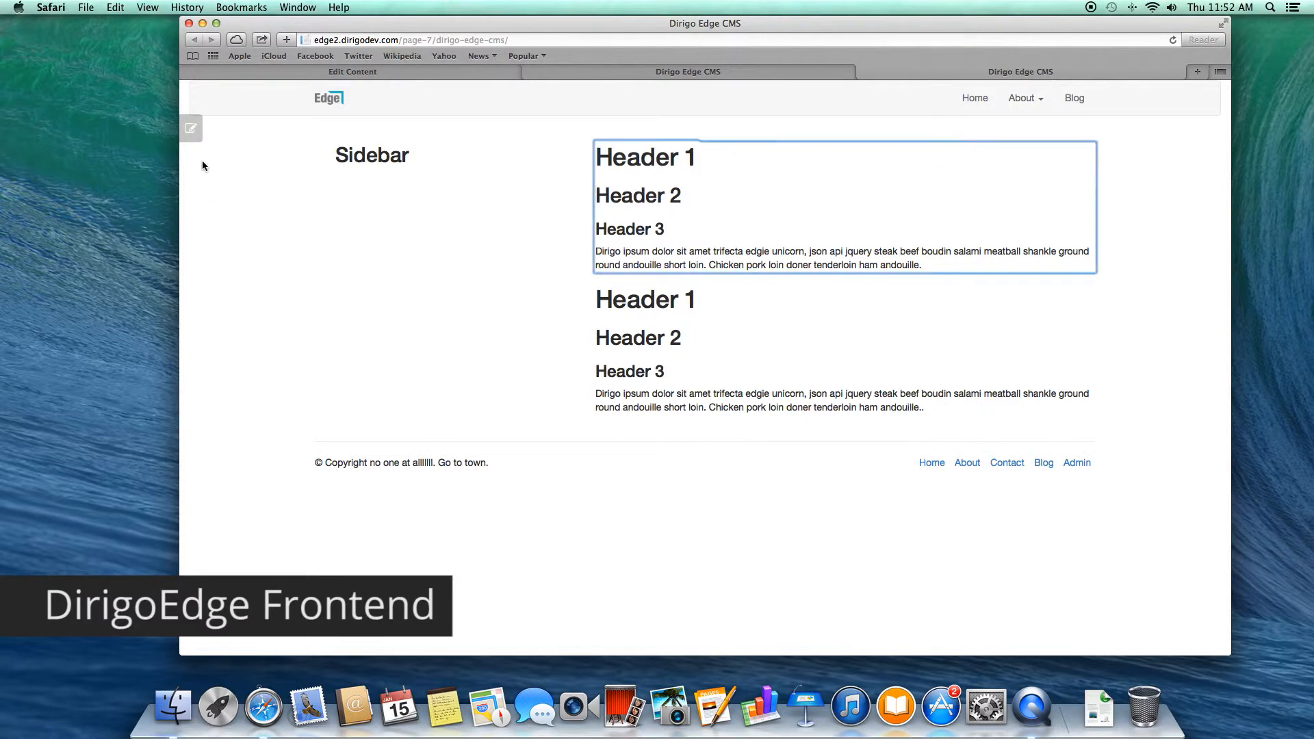
{"action": "left_click", "coordinate": [194, 137]}
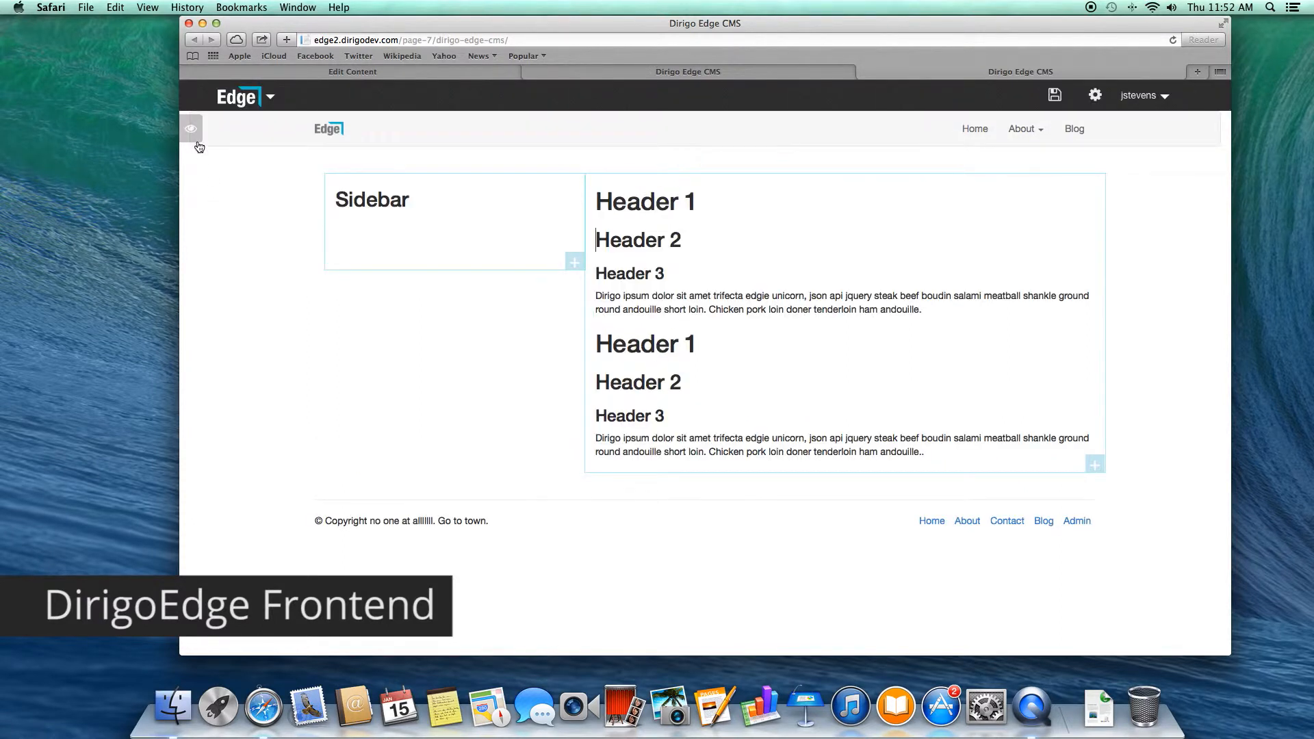
Trim the paragraph in the first rich text block so that it ends with "tenderloin ham."
{"action": "left_click", "coordinate": [597, 240]}
{"action": "mouse_move", "coordinate": [762, 247]}
{"action": "left_click", "coordinate": [939, 310]}
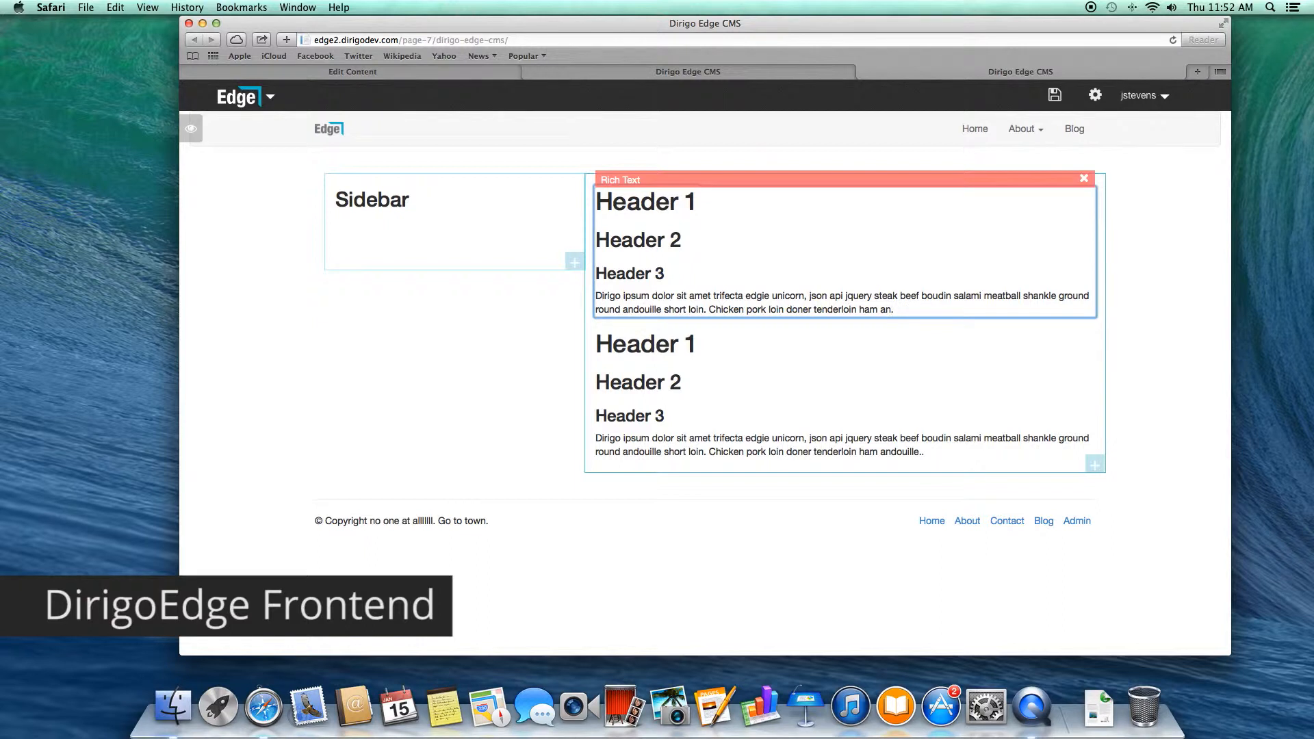
{"action": "type", "text": "ace content here"}
{"action": "key", "text": "BackSpace"}
{"action": "key", "text": "BackSpace"}
{"action": "key", "text": "BackSpace"}
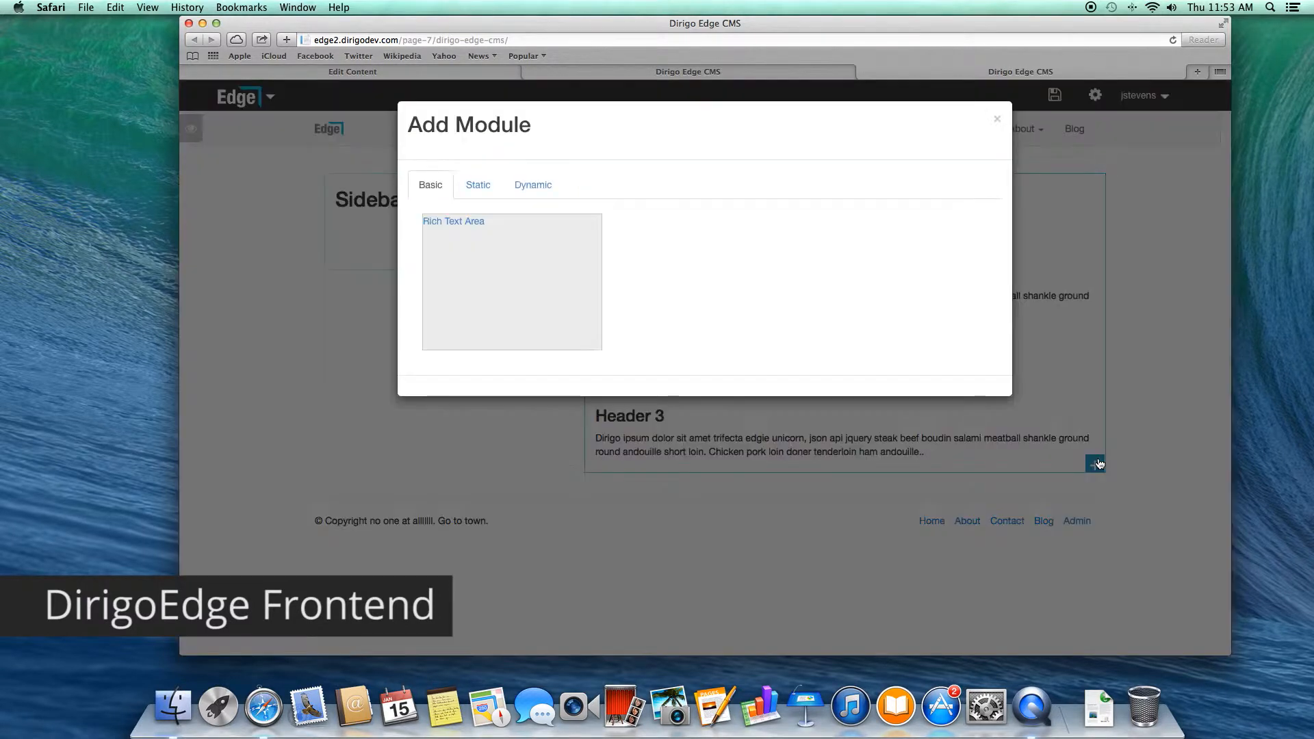
Add a Rich Text Area module to the main column and append "best page ever!" to the second block's paragraph
{"action": "left_click", "coordinate": [1096, 464]}
{"action": "left_click", "coordinate": [531, 290]}
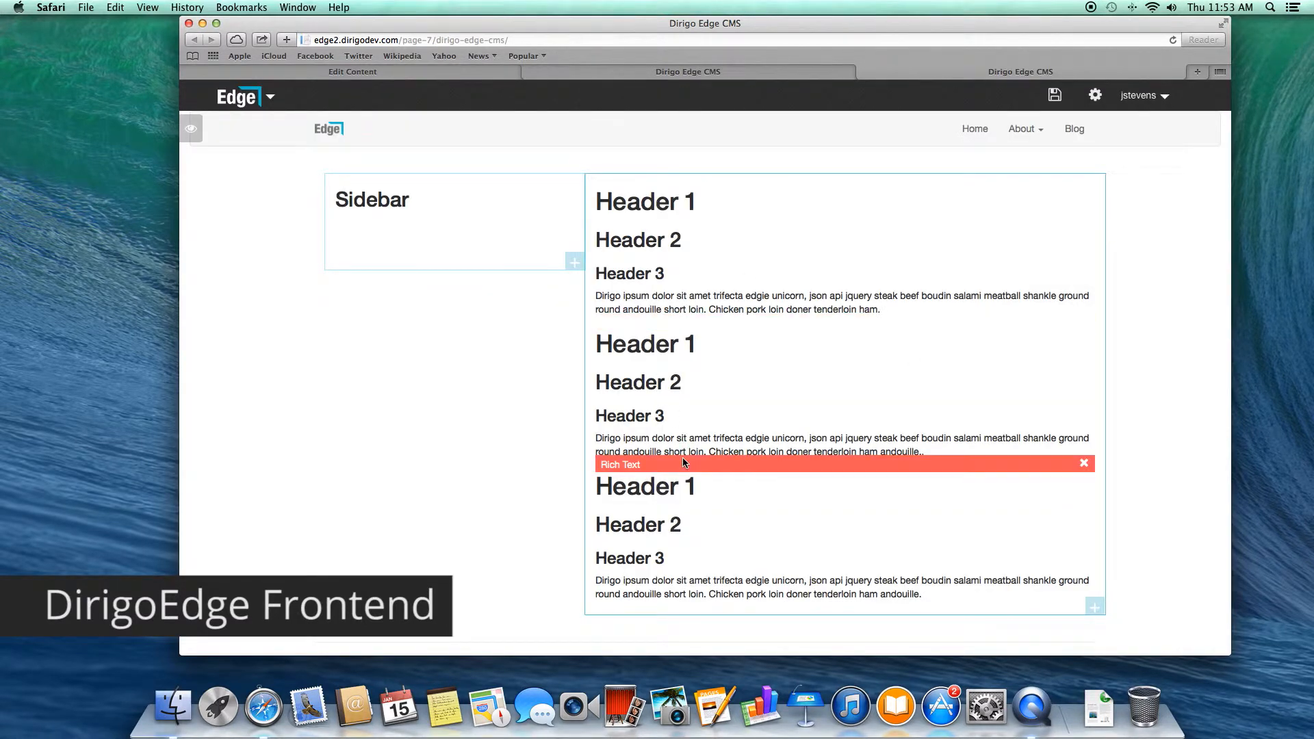
{"action": "left_click", "coordinate": [683, 401]}
{"action": "type", "text": "best page ever!"}
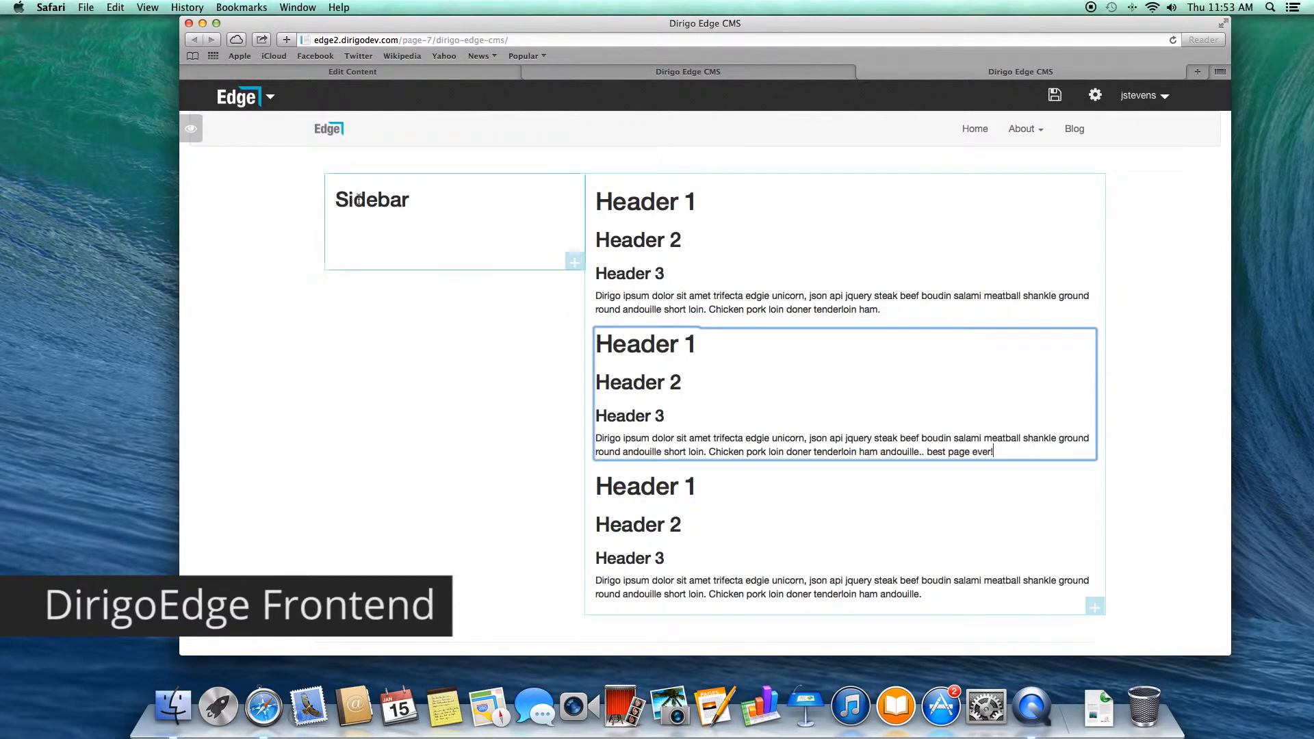
Preview the edited page outside editing mode, return to editing and save the page edits
{"action": "left_click", "coordinate": [191, 129]}
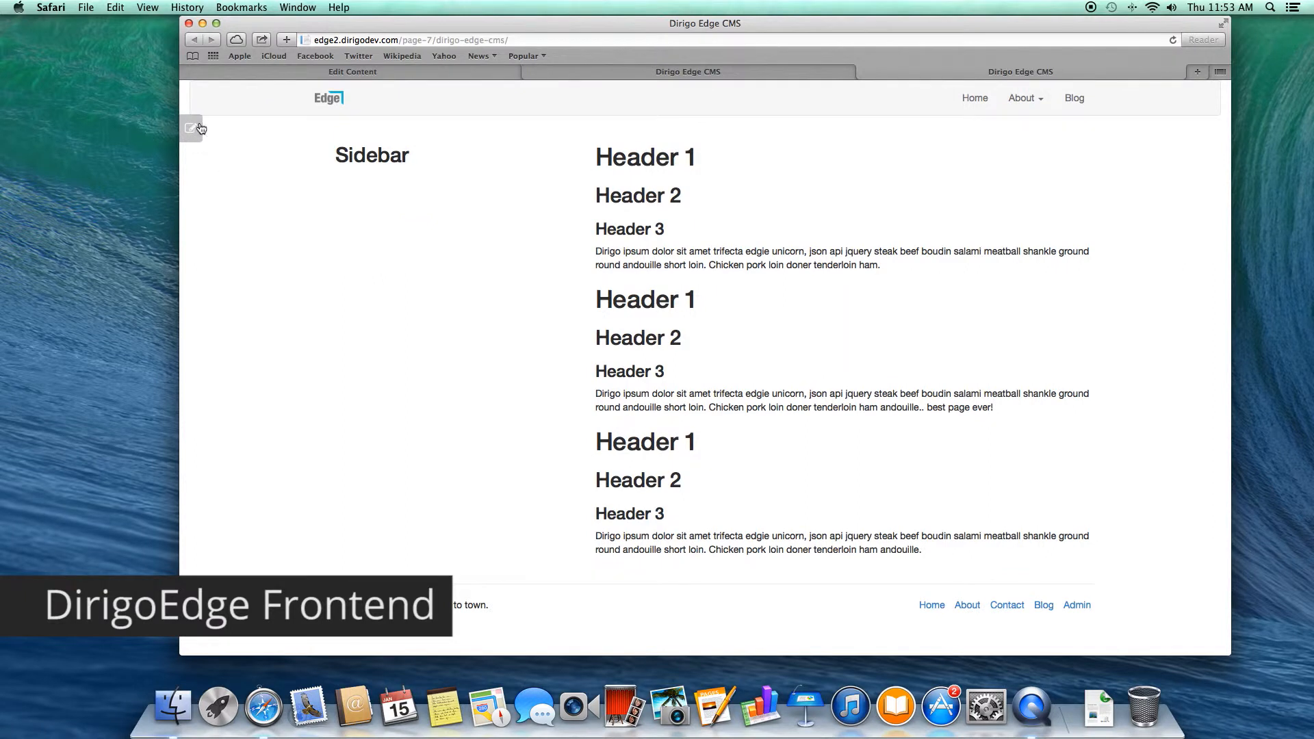
{"action": "left_click", "coordinate": [197, 130]}
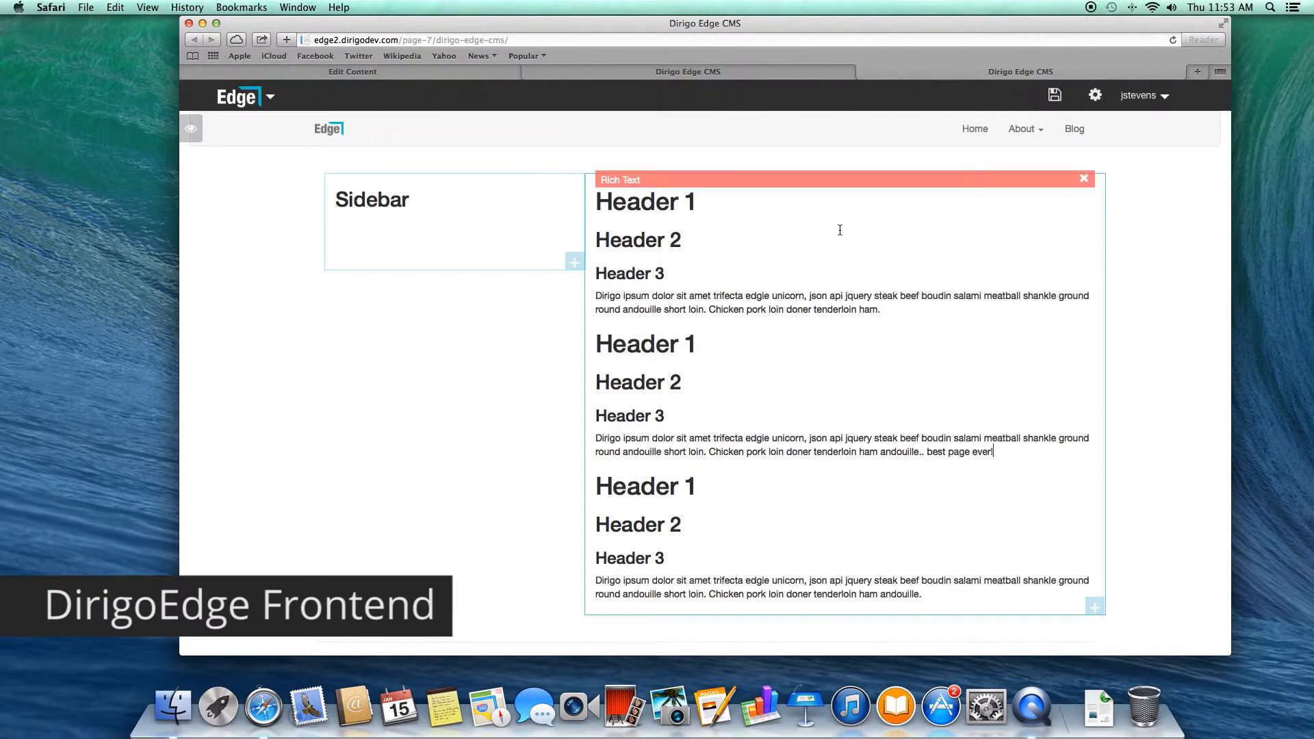
{"action": "left_click", "coordinate": [1059, 103]}
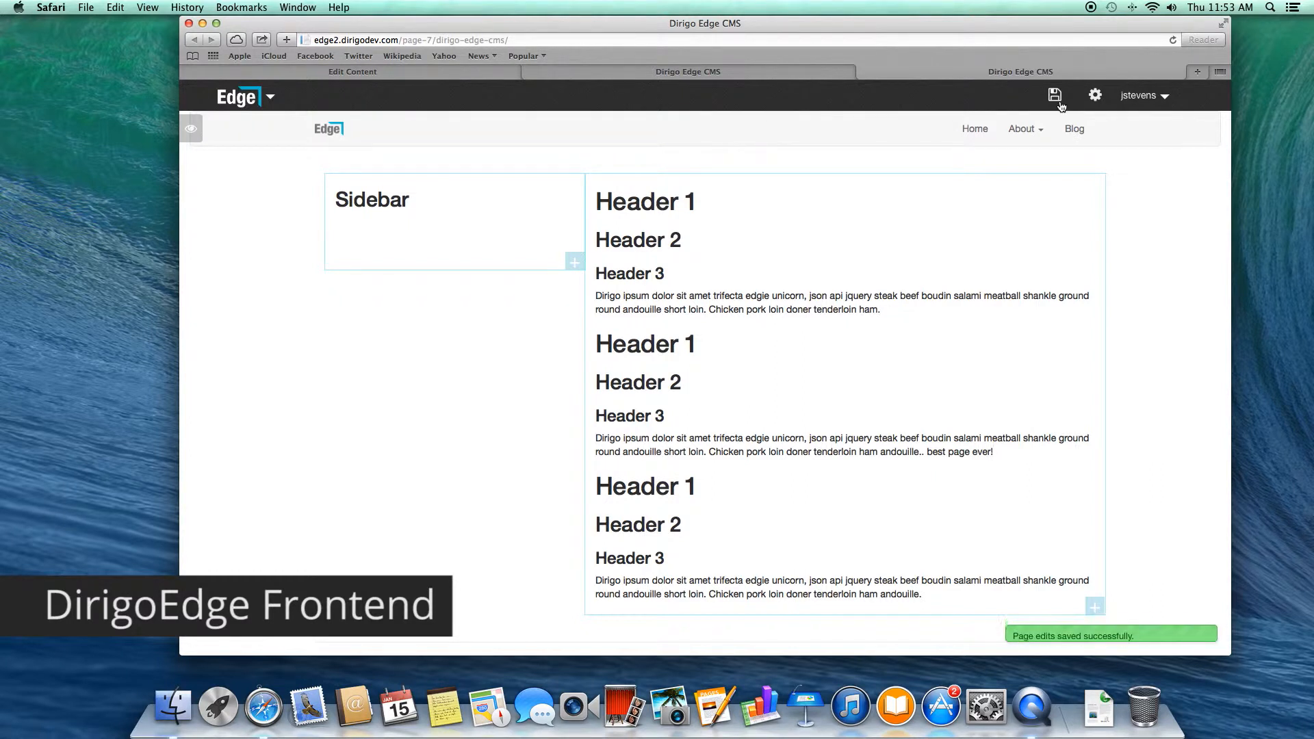